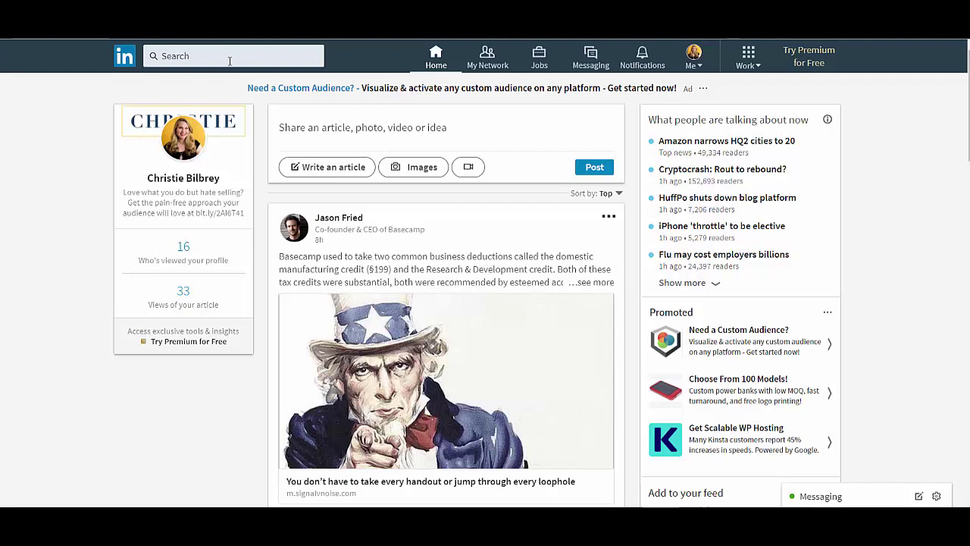
Step: Search for "coach" and limit the people results to 2nd-degree connections
click(205, 56)
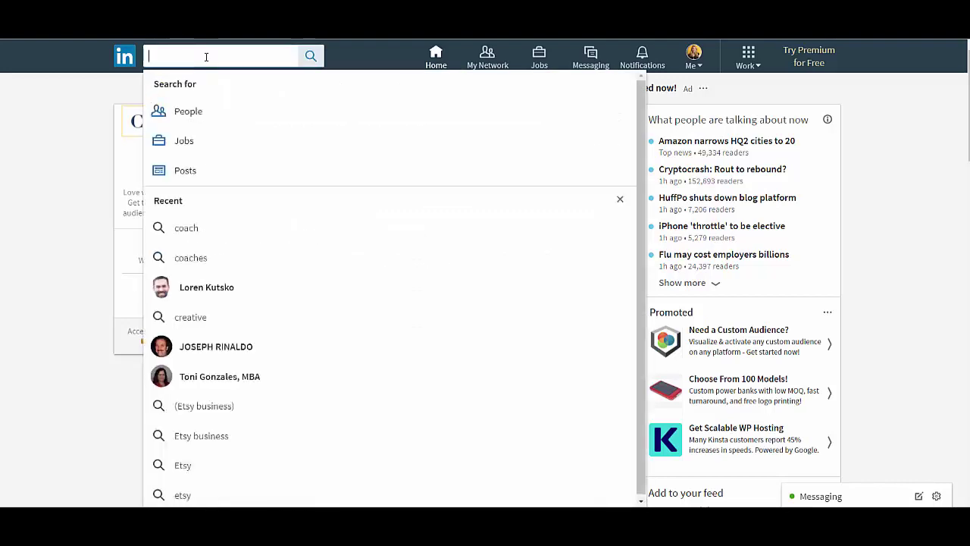
text(coach)
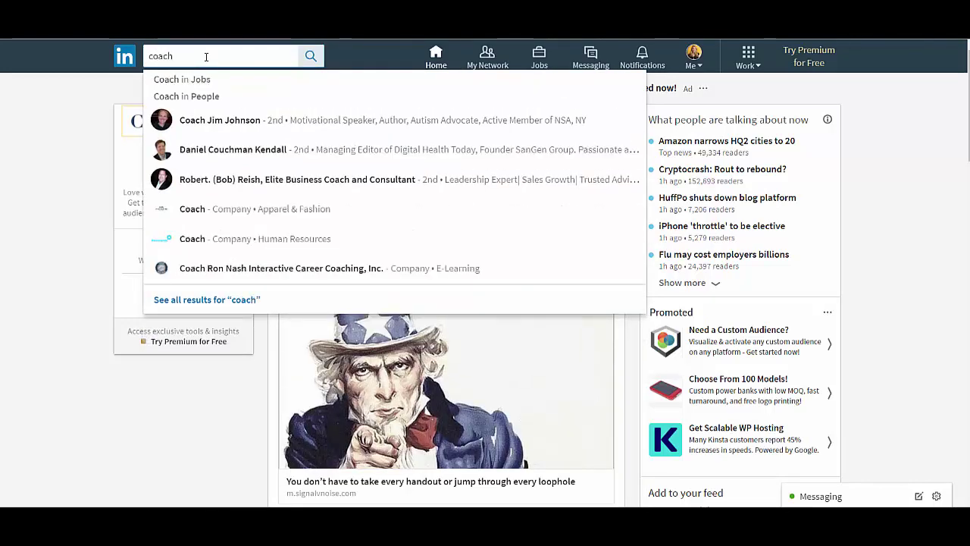
key(Return)
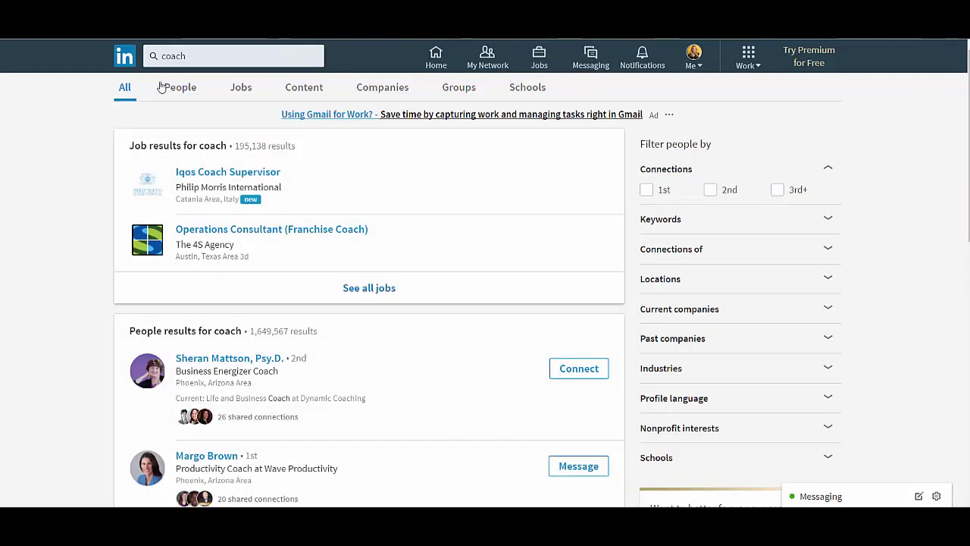
click(710, 191)
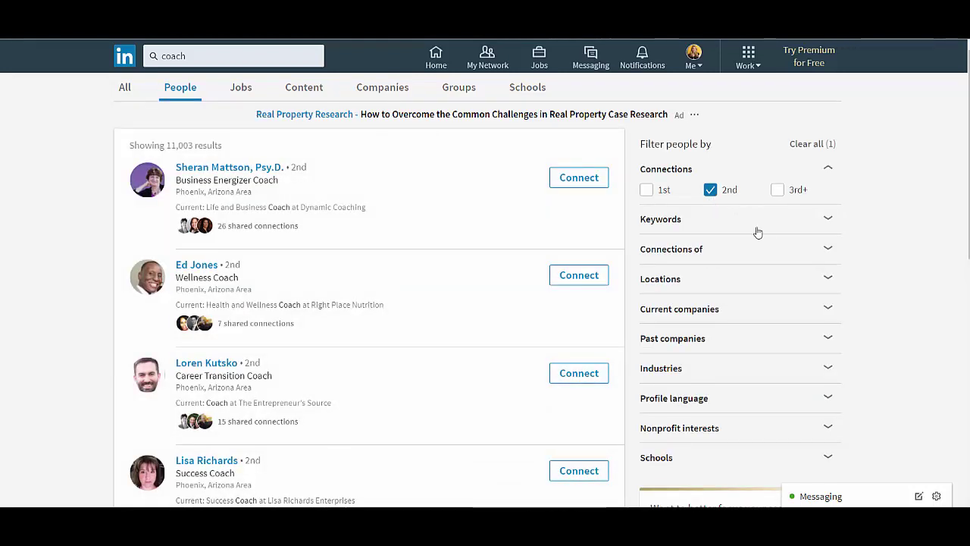
Step: Narrow the people results to the title keyword "coach" and the location Phoenix, Arizona Area
click(828, 221)
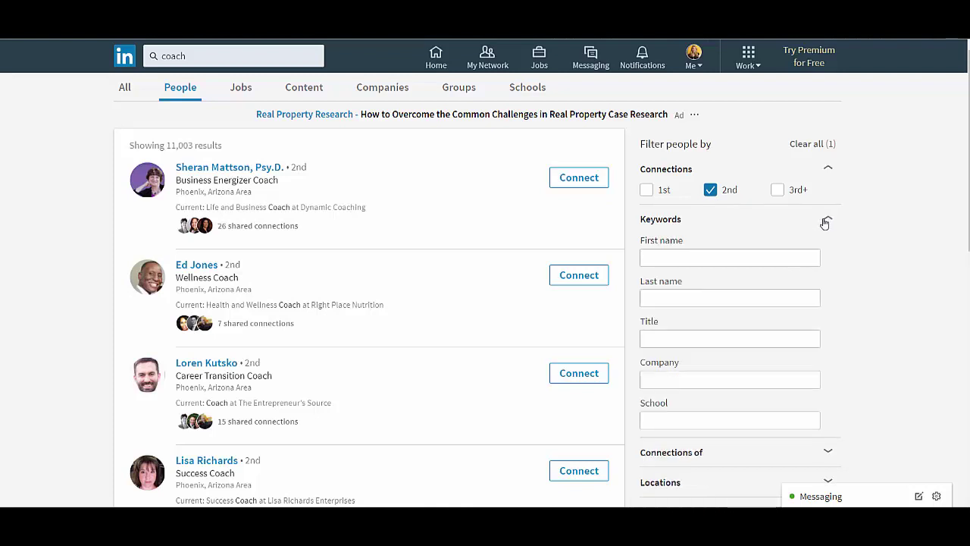
click(705, 339)
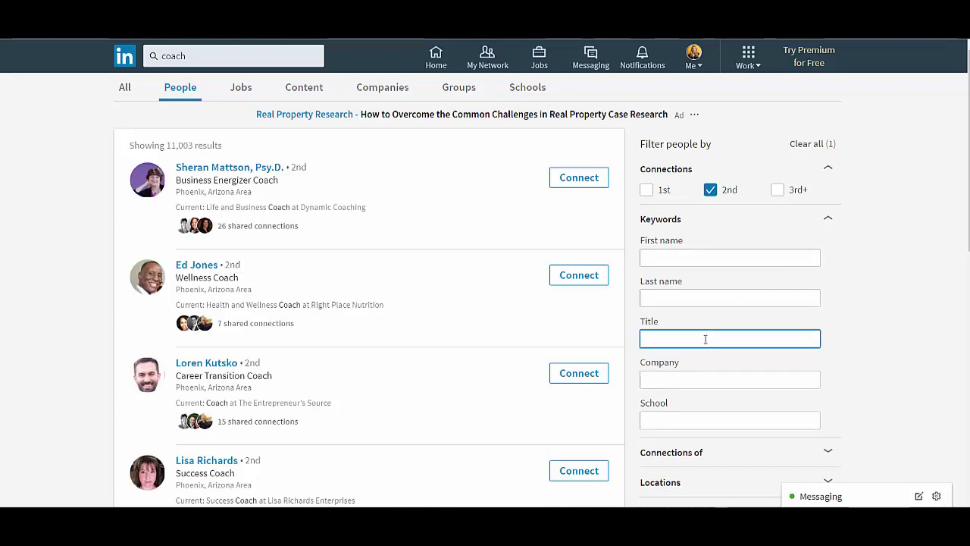
text(coach)
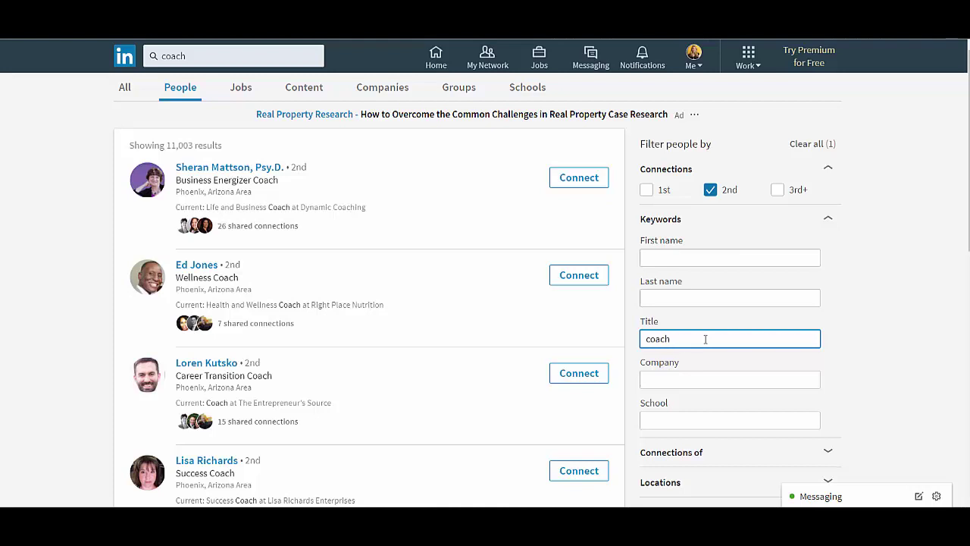
scroll(700, 409, down, 1)
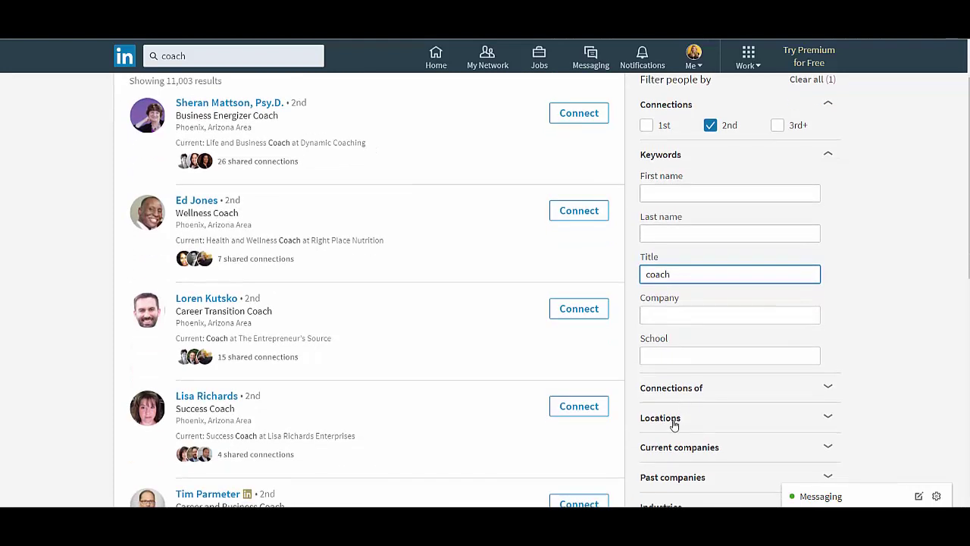
click(671, 423)
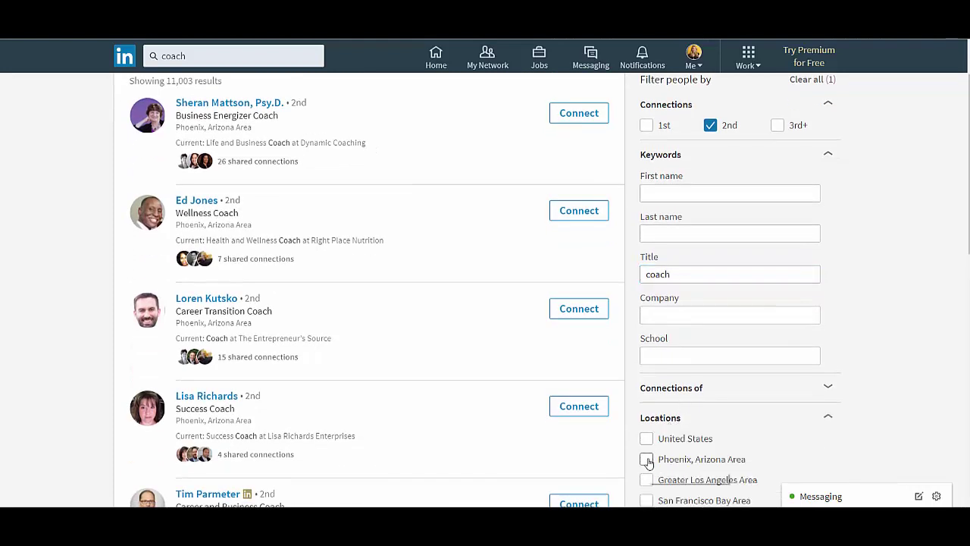
click(646, 459)
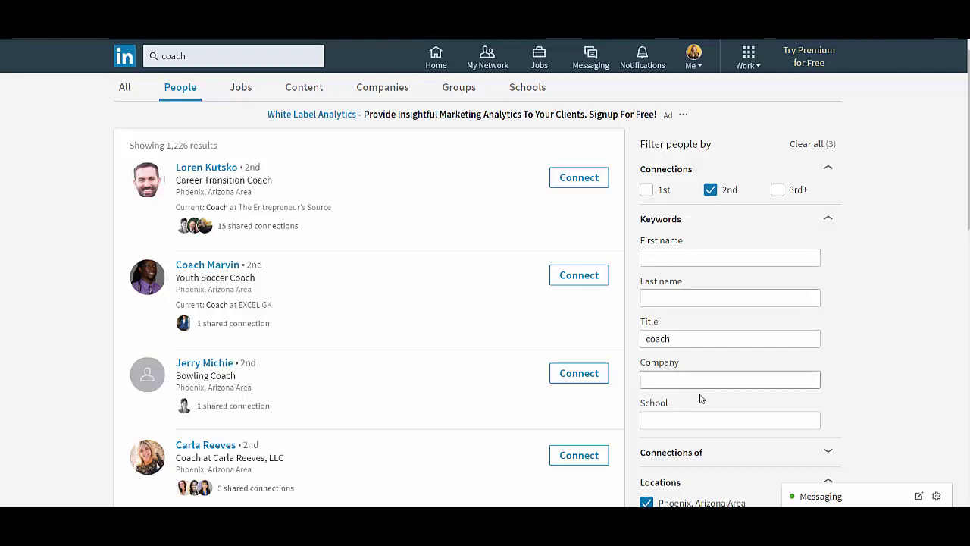
Step: Look through the filtered coach results and the remaining people filter categories
scroll(707, 407, down, 1)
scroll(707, 408, down, 2)
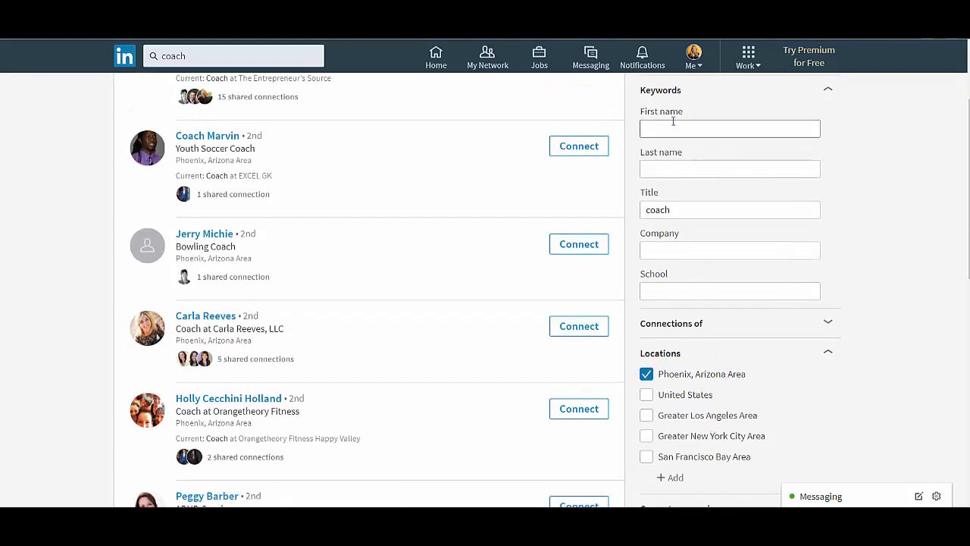
scroll(682, 144, up, 1)
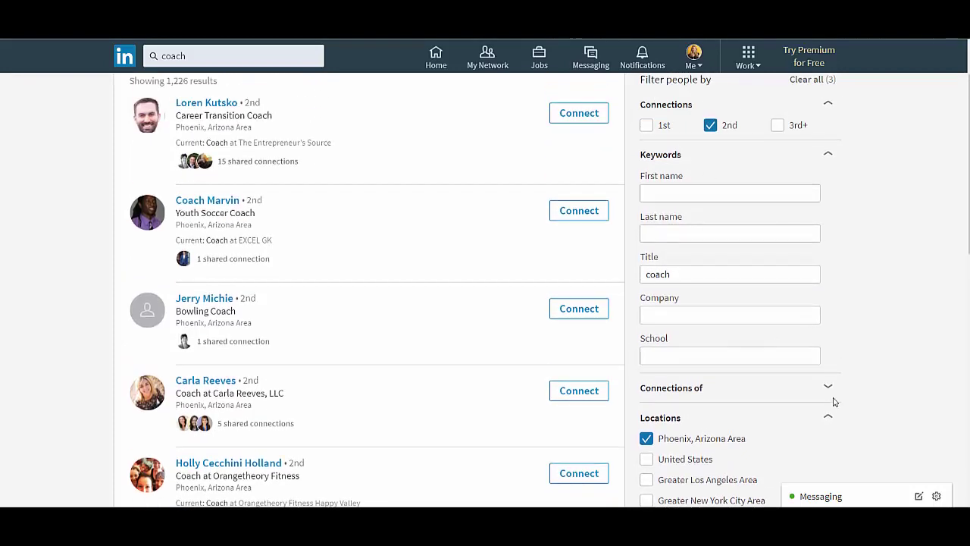
scroll(834, 398, down, 4)
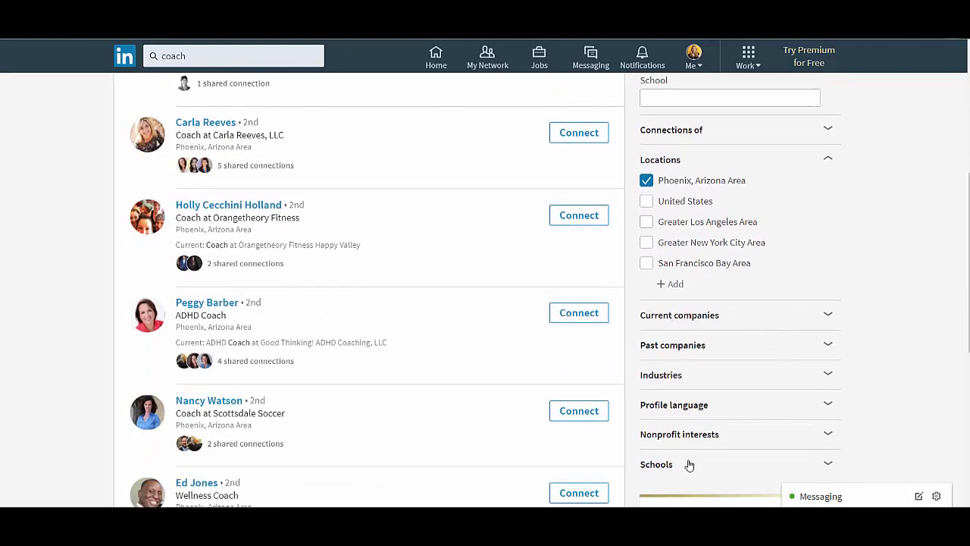
scroll(691, 464, down, 2)
scroll(686, 415, up, 3)
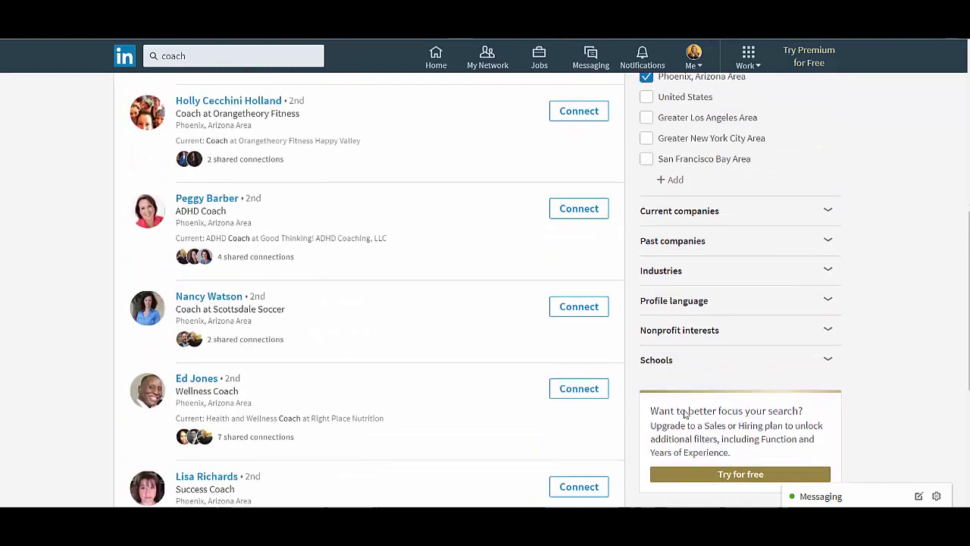
scroll(682, 377, up, 3)
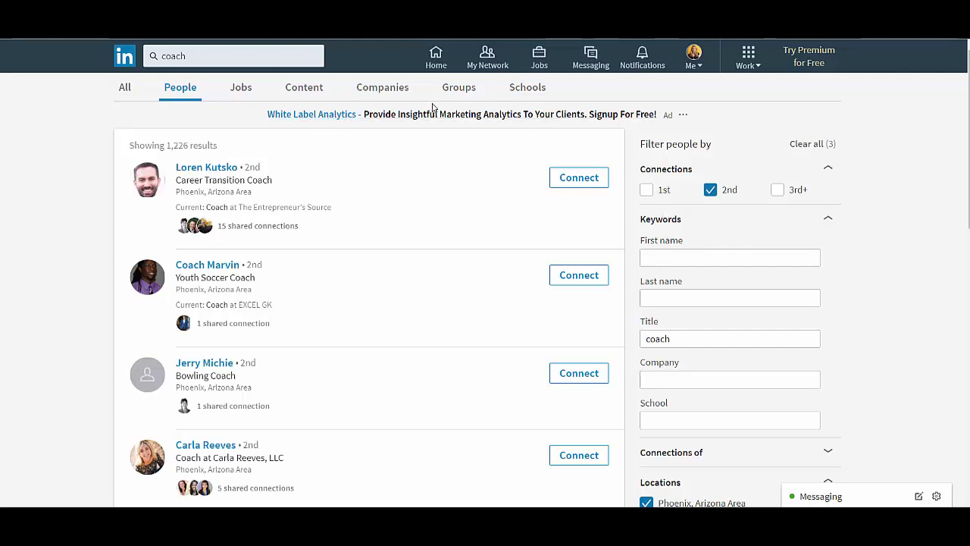
Step: Open the first listed coach's profile and review the full summary, mutual connections and mutual group
click(222, 175)
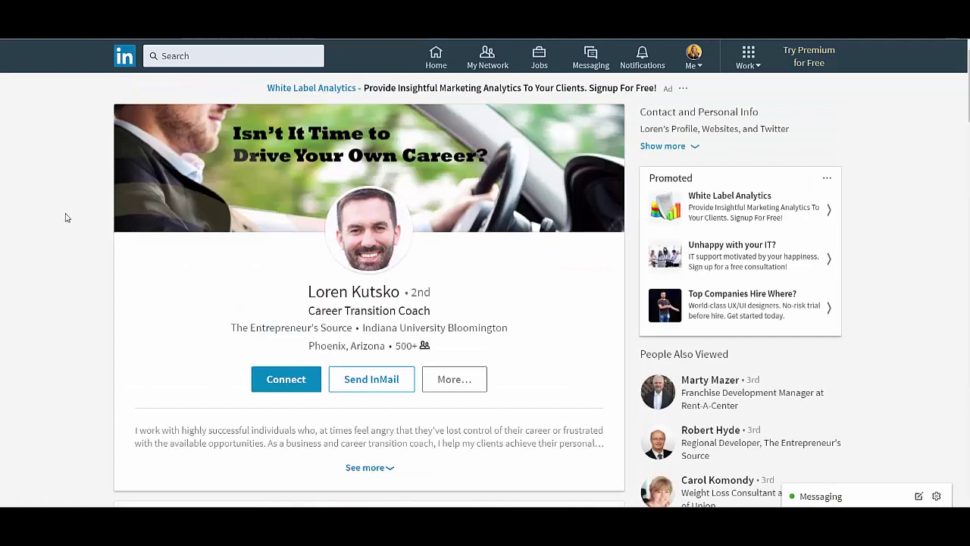
scroll(38, 276, down, 1)
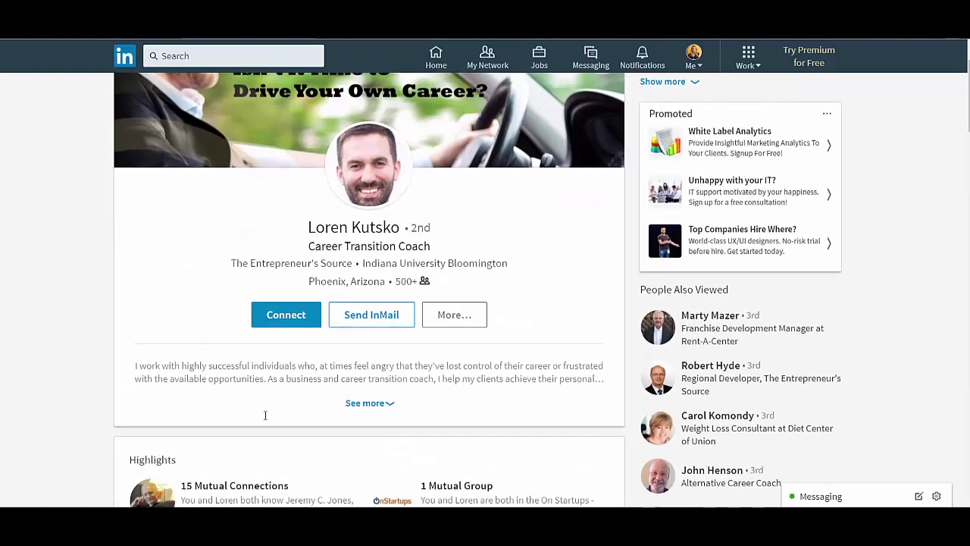
click(368, 403)
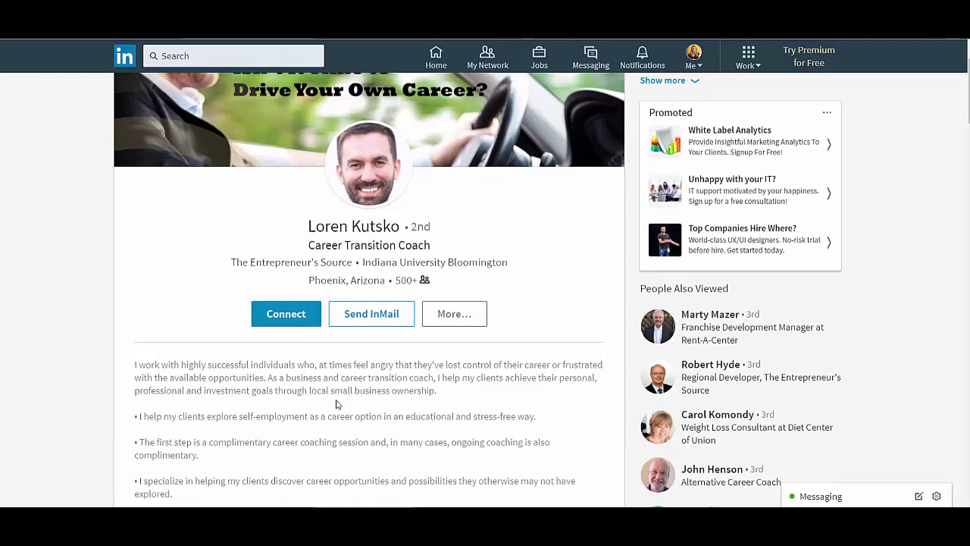
scroll(337, 404, down, 2)
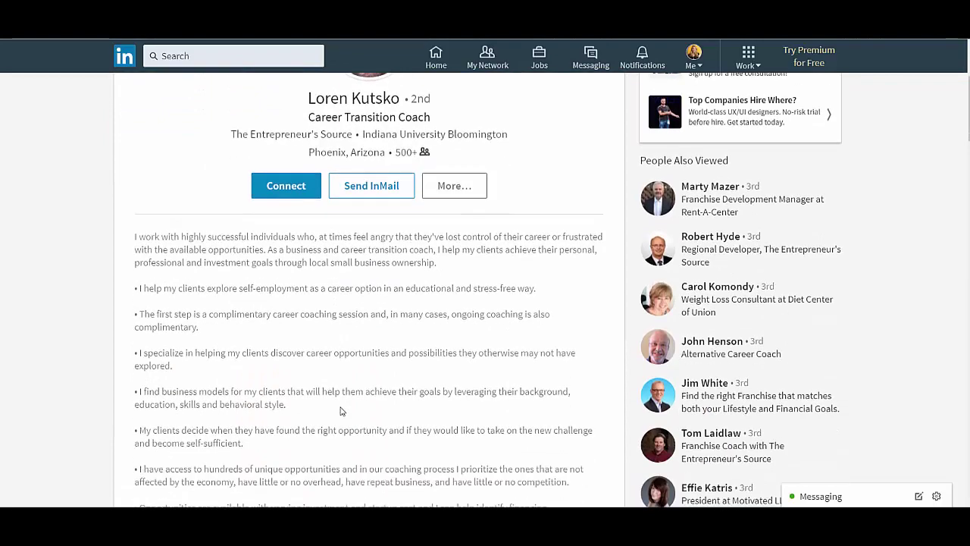
scroll(340, 411, up, 3)
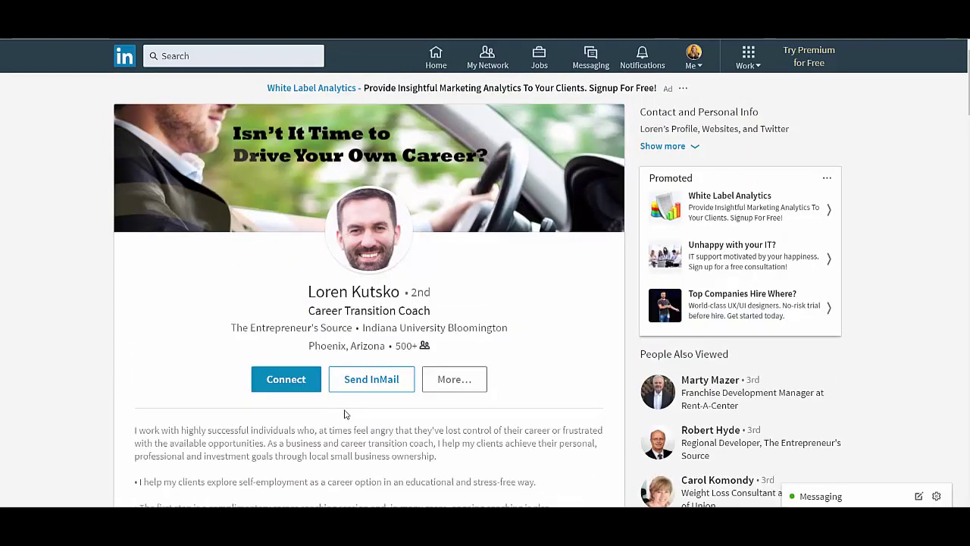
scroll(480, 381, down, 7)
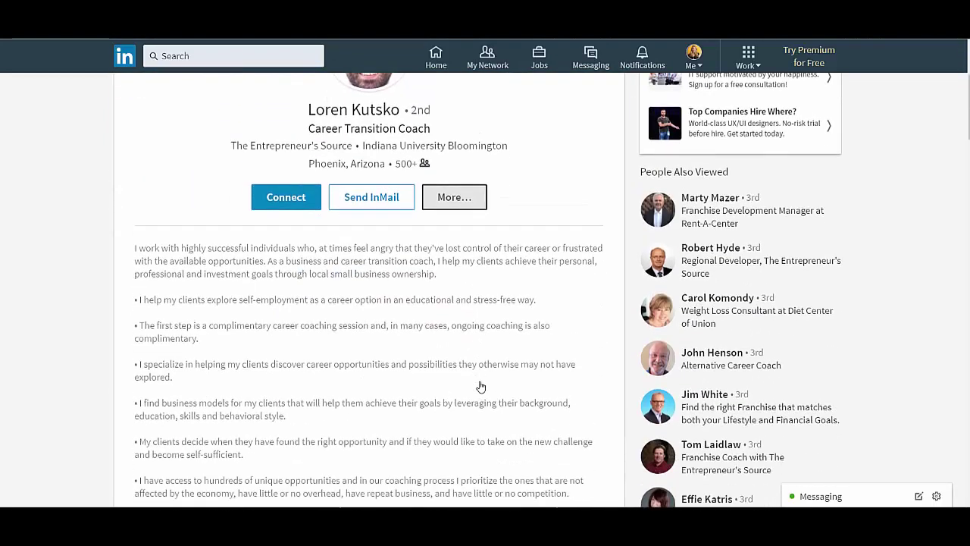
scroll(480, 381, down, 1)
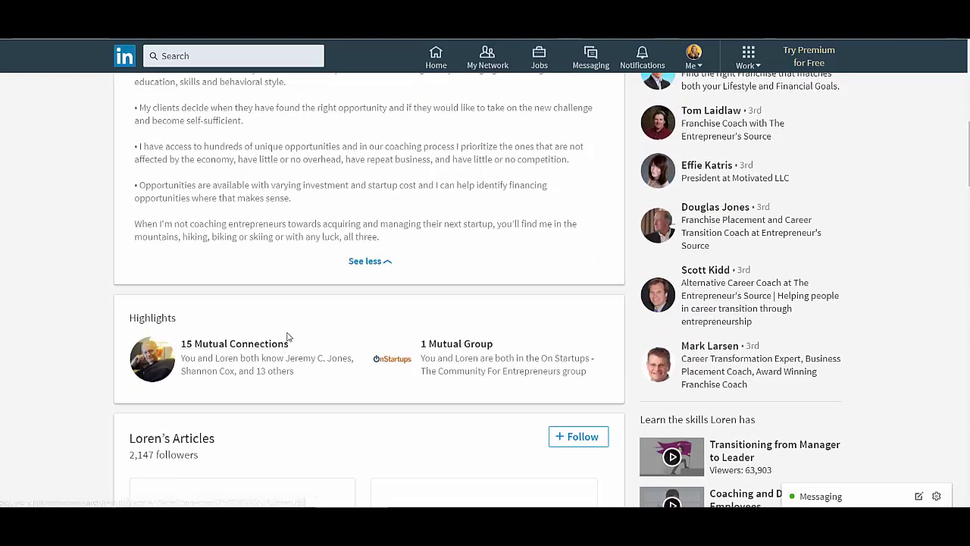
scroll(288, 341, up, 6)
scroll(288, 332, up, 2)
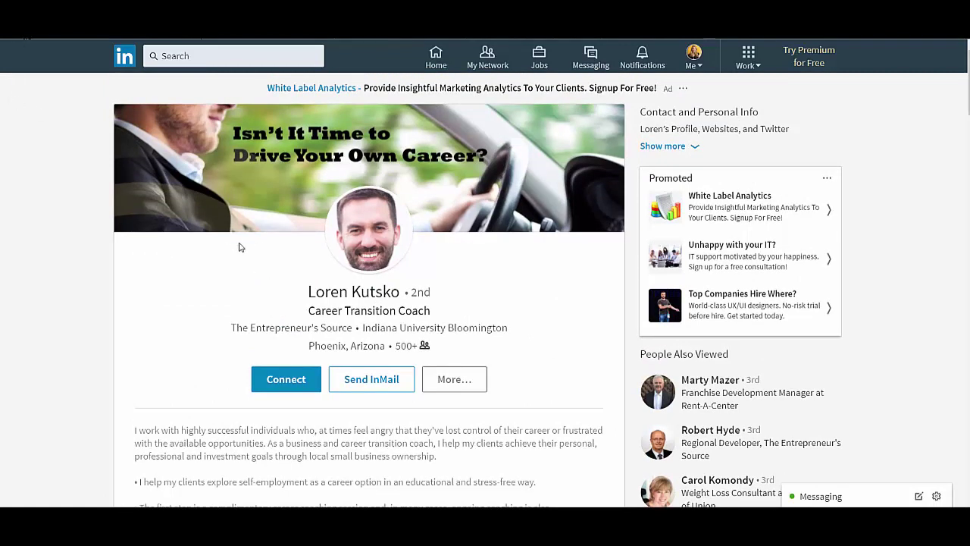
Step: Add an invitation note greeting the recipient: "I see that we have a lot of shared connections. Our businesses seem very complementary, so I would love to connect."
click(284, 386)
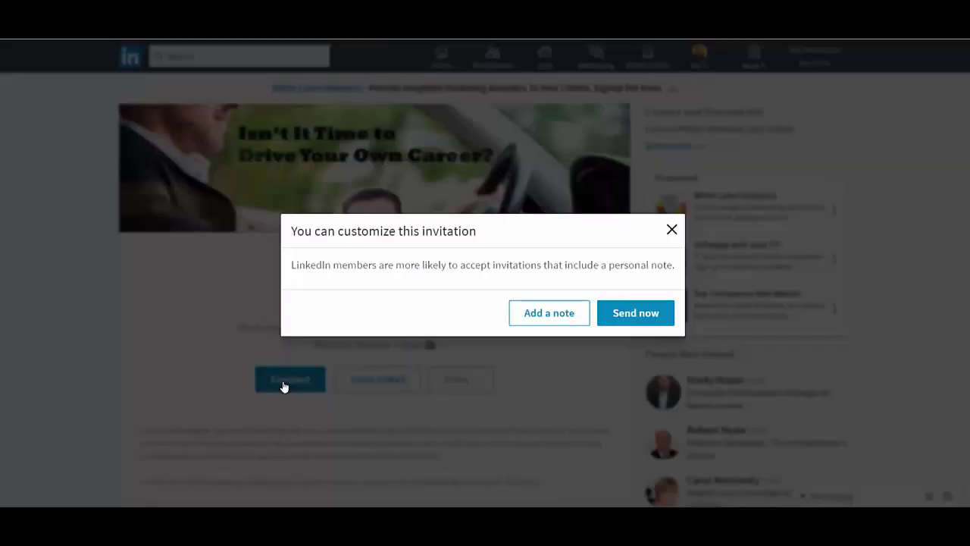
click(529, 322)
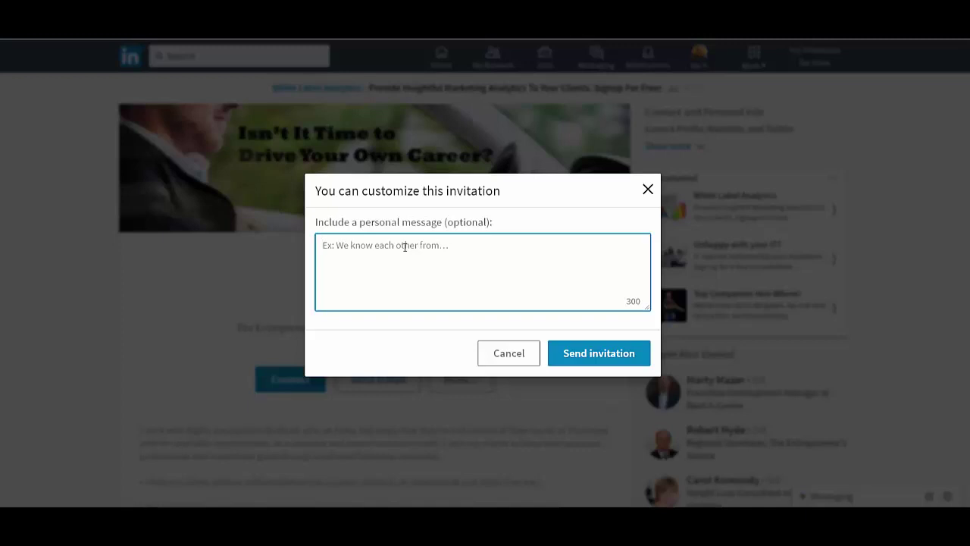
text(Hi Loren, I see that we )
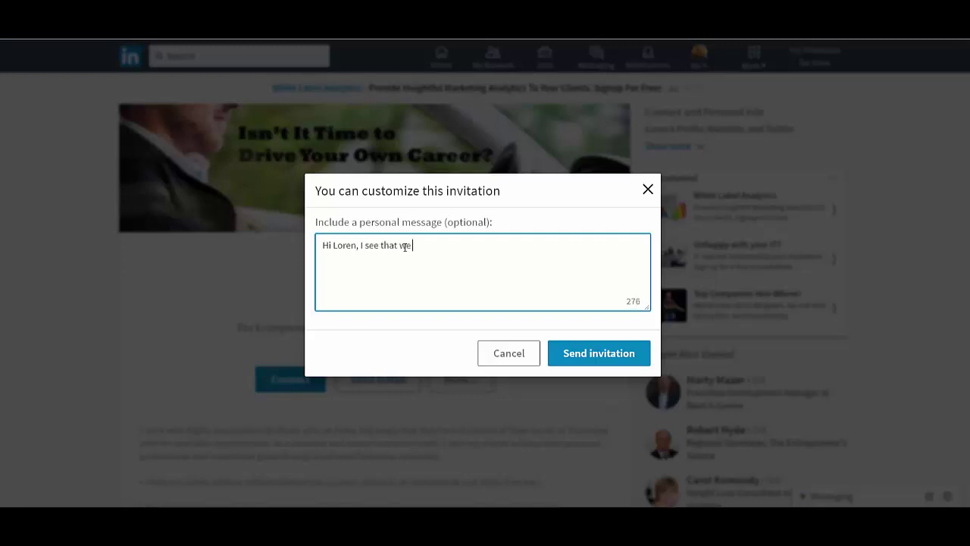
text(have a lot of sshared connec)
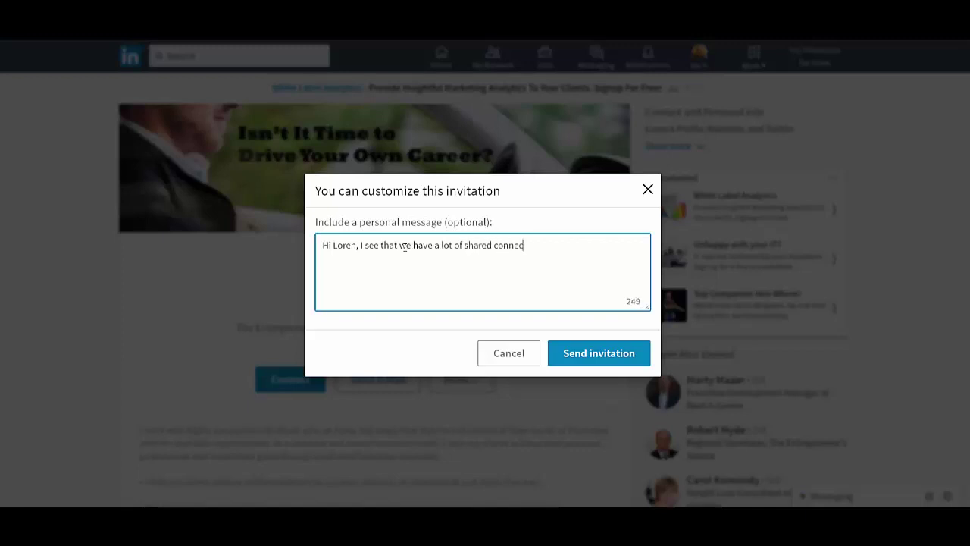
text(tions. Our businesses )
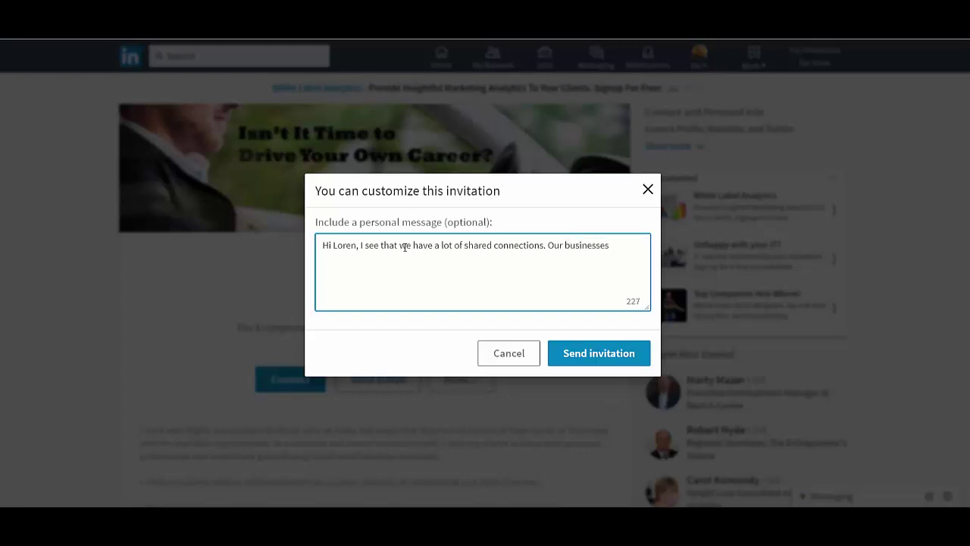
text(seem very complementary)
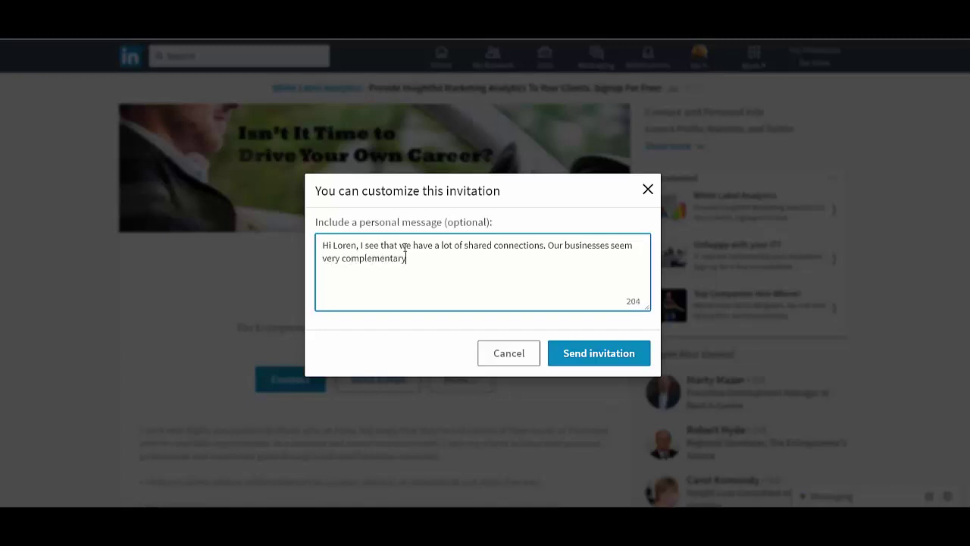
text(, so I would love to connect.)
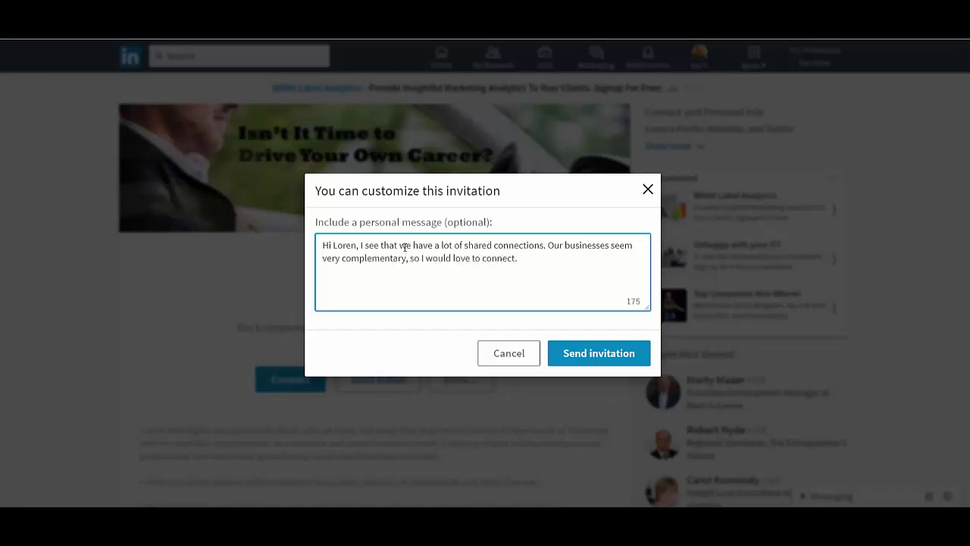
Step: Close the note with "Thanks," and the sender's first name on separate lines, and send the invitation
text(Thank)
key(BackSpace)
key(BackSpace)
key(BackSpace)
key(BackSpace)
text(H)
key(BackSpace)
text(hanks,)
key(Return)
text(Christie)
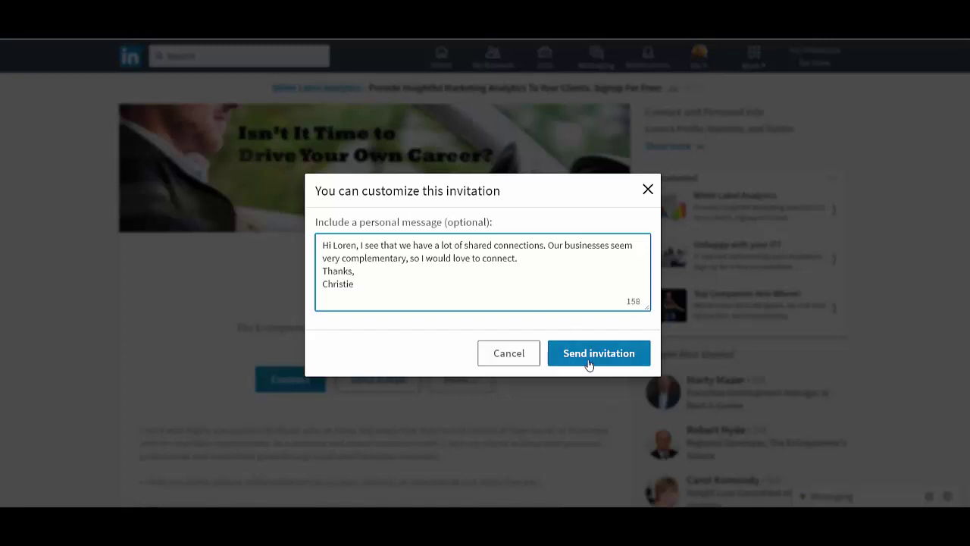
click(589, 365)
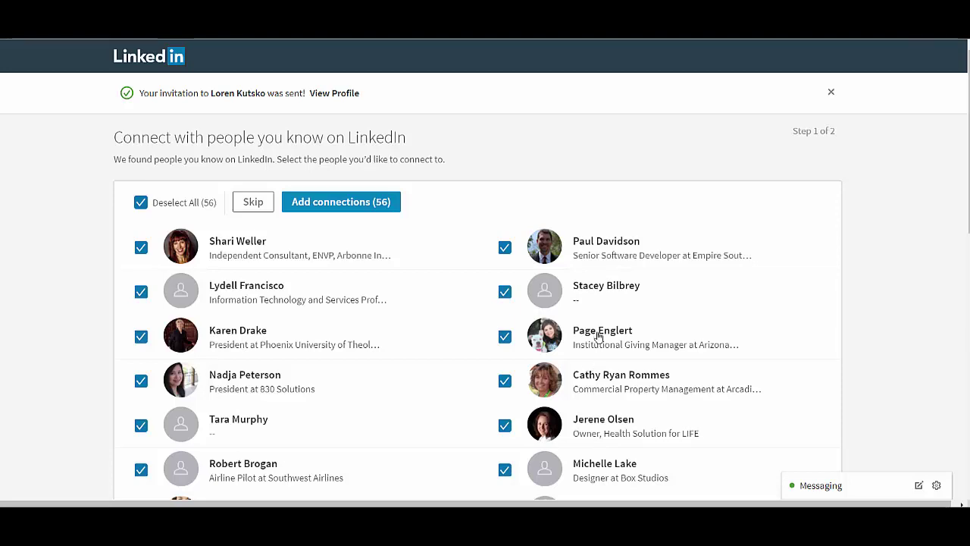
Step: Return to the home feed and start a blank new message in the messaging window, ready for its body text
click(140, 56)
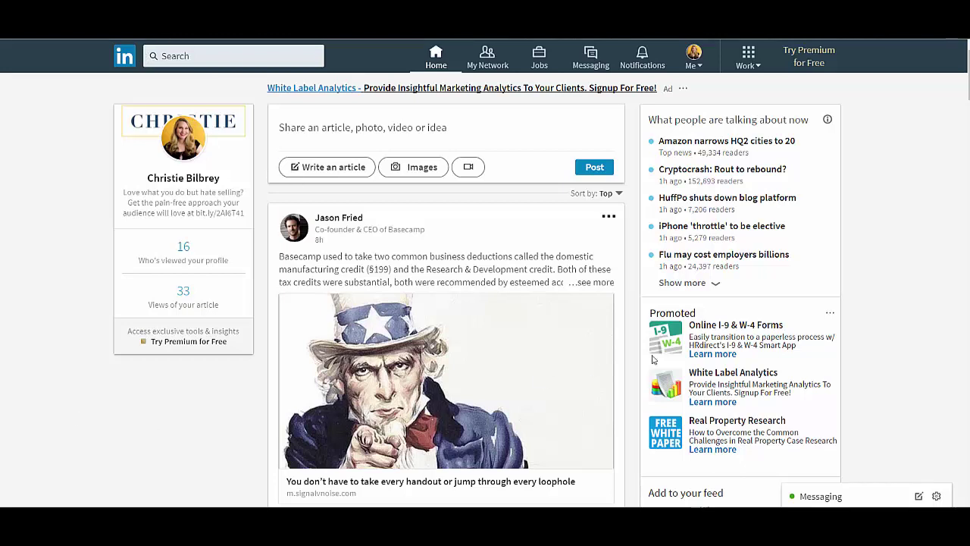
click(832, 497)
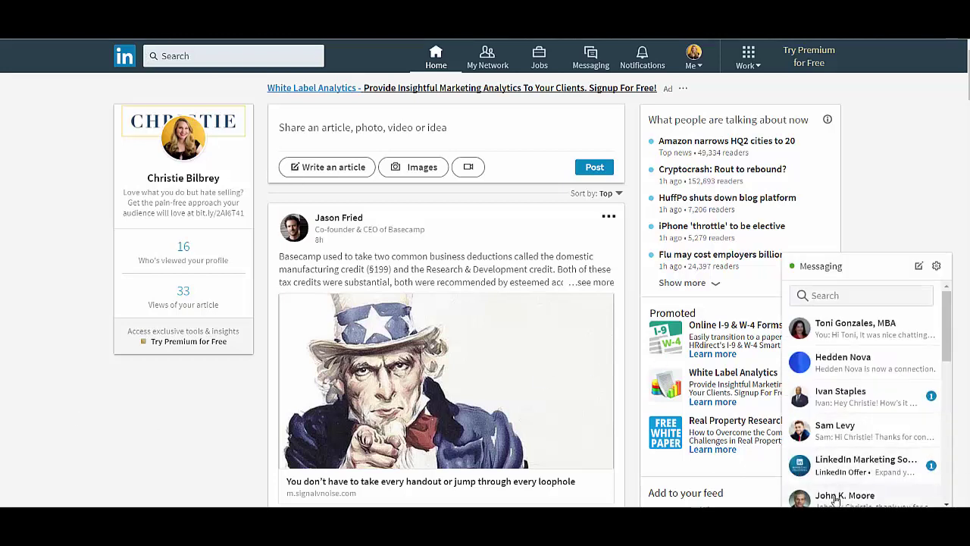
click(854, 300)
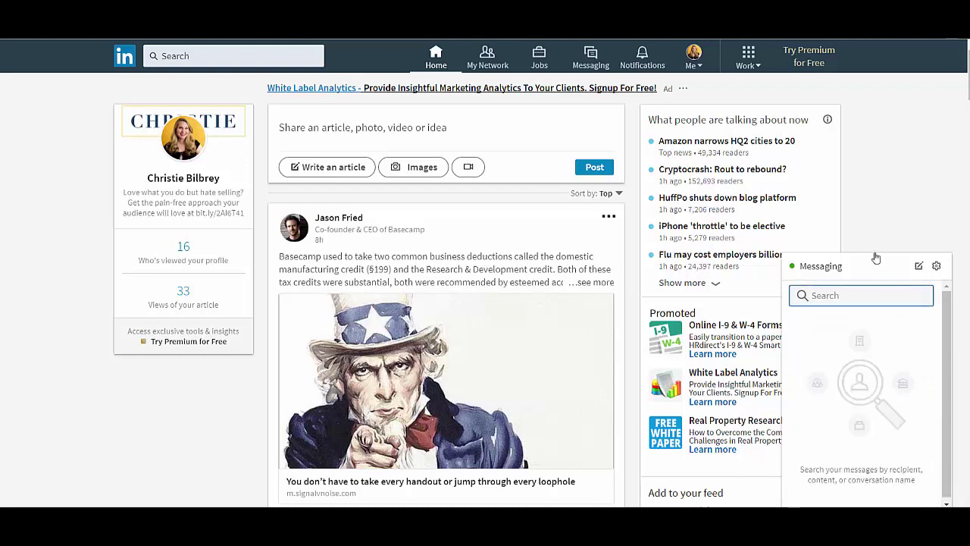
click(919, 266)
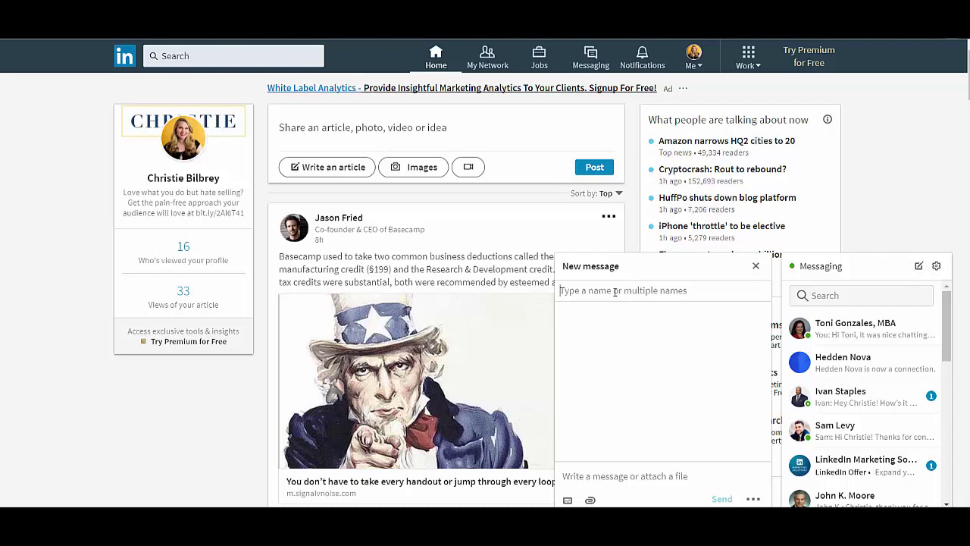
click(640, 477)
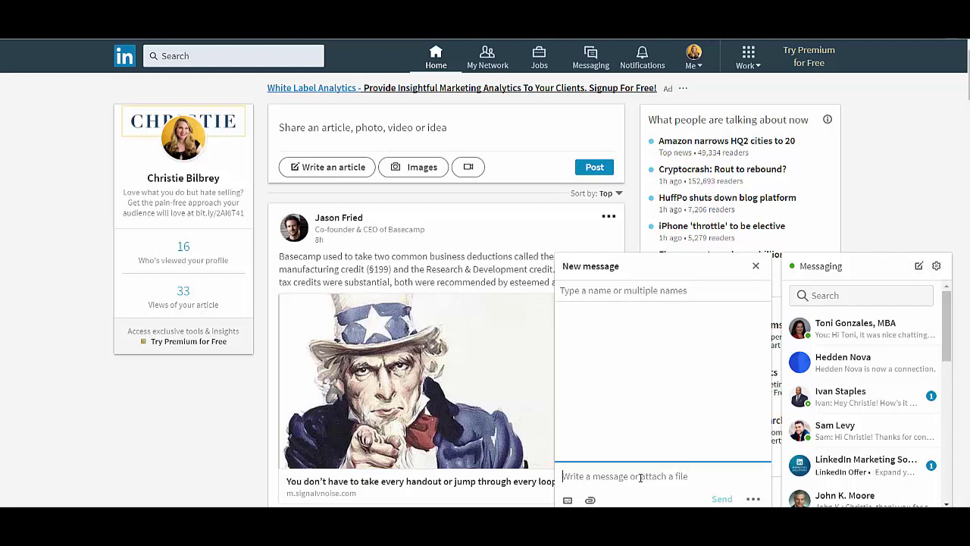